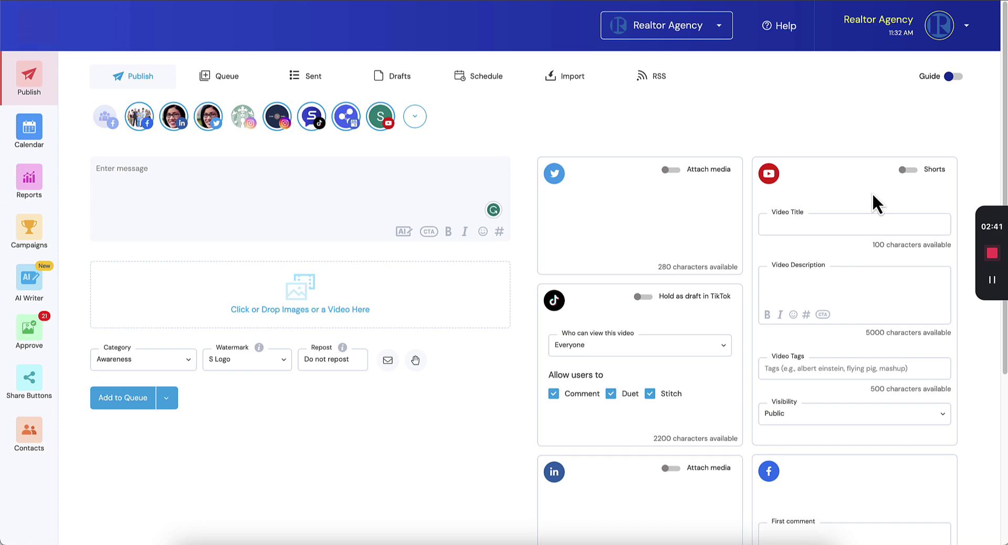
Leave YouTube visibility Public and write the message 'What are you thinking about today?'.
left_click(806, 415)
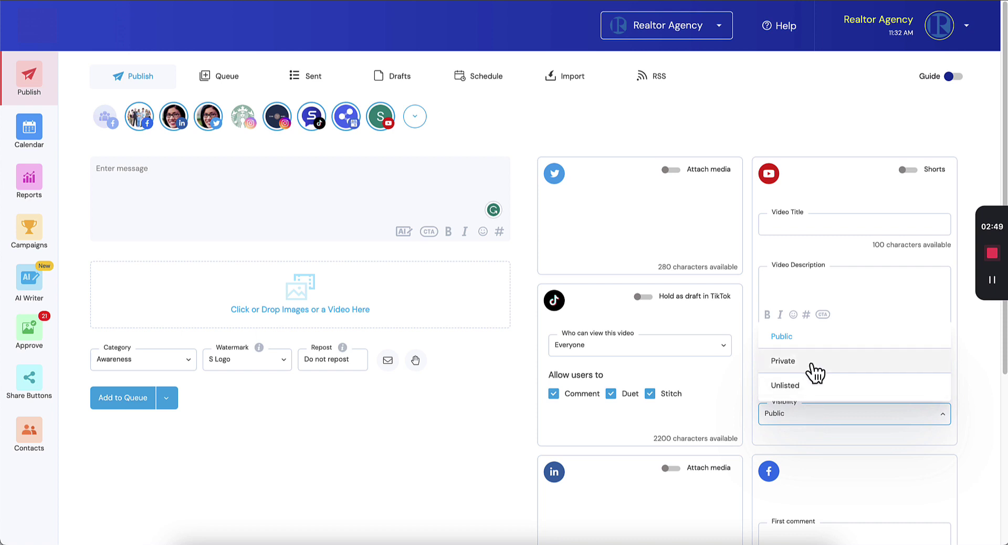
left_click(602, 126)
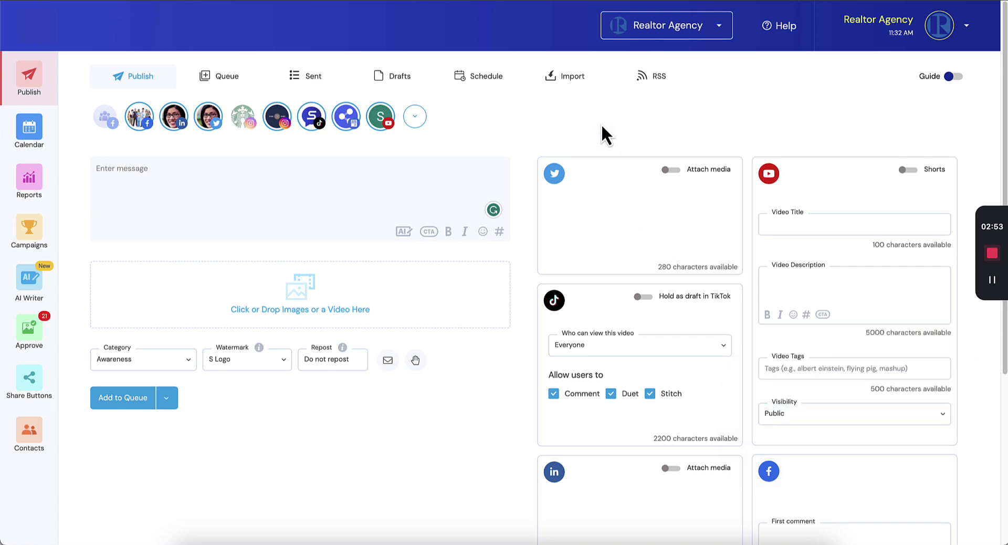
left_click(371, 186)
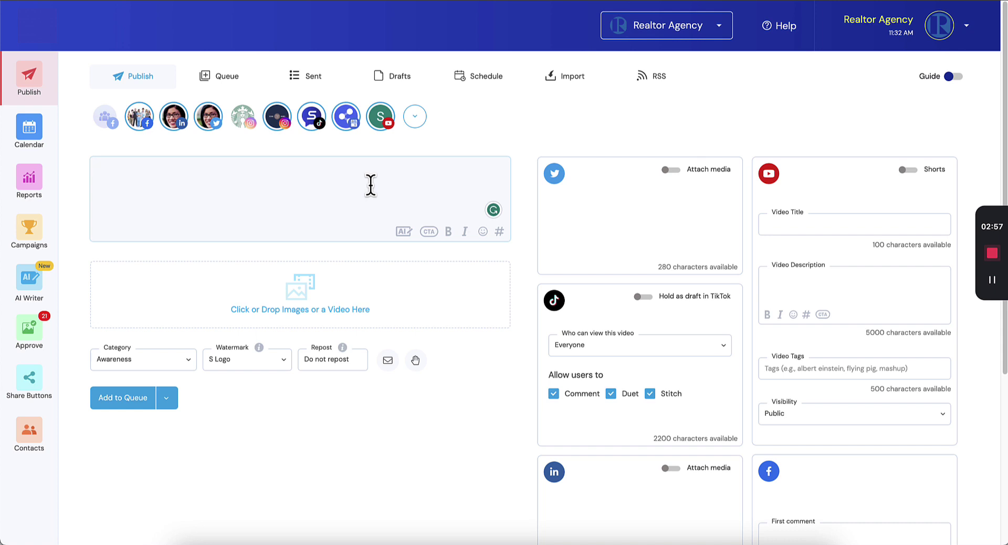
type("What")
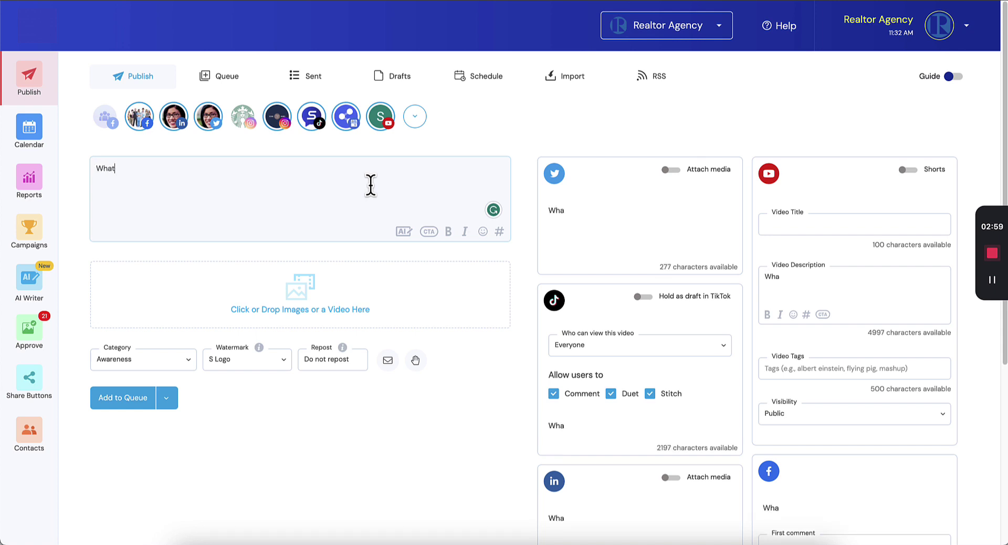
type(" are you think")
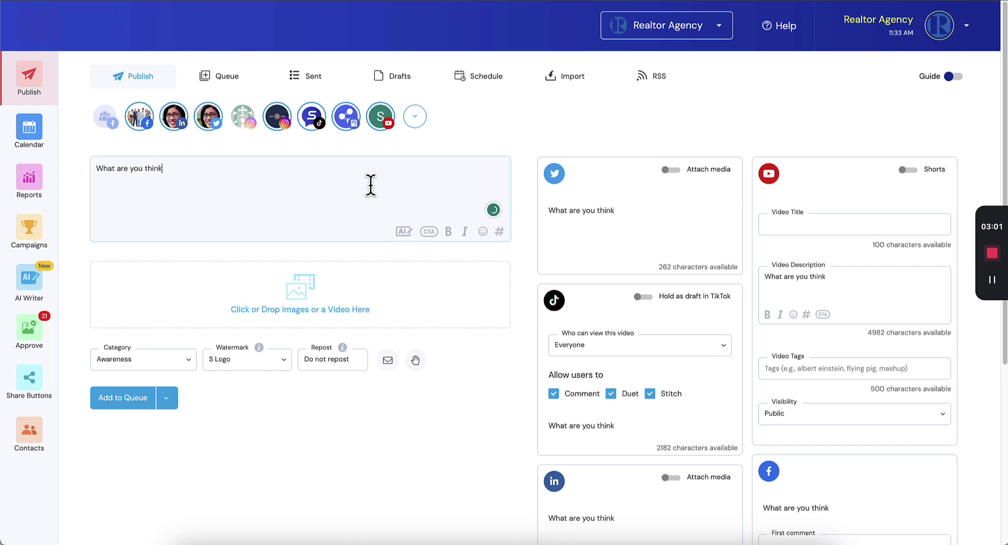
type("ing about today?")
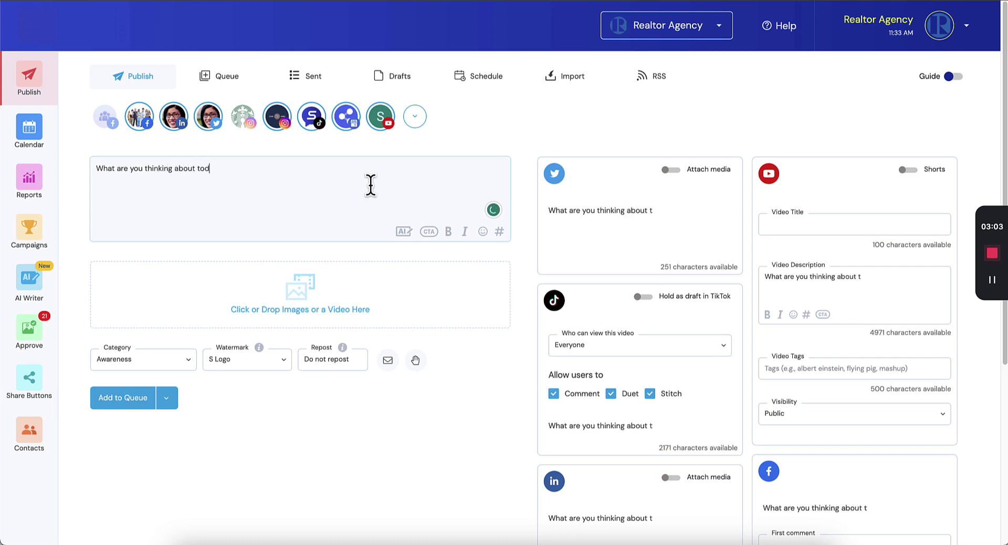
Upload the video demo thumbnail vid.mp4 from Downloads to the post.
mouse_move(326, 270)
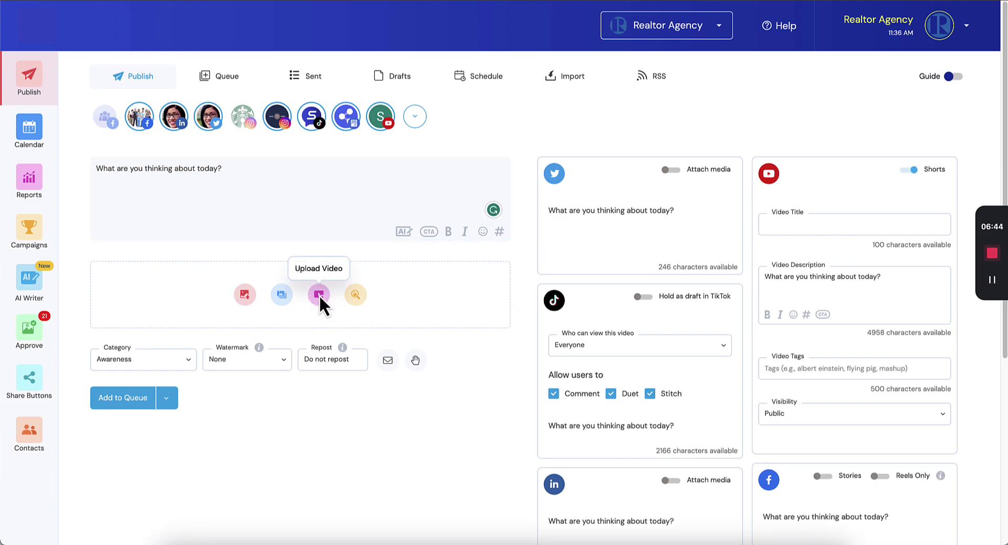
left_click(319, 295)
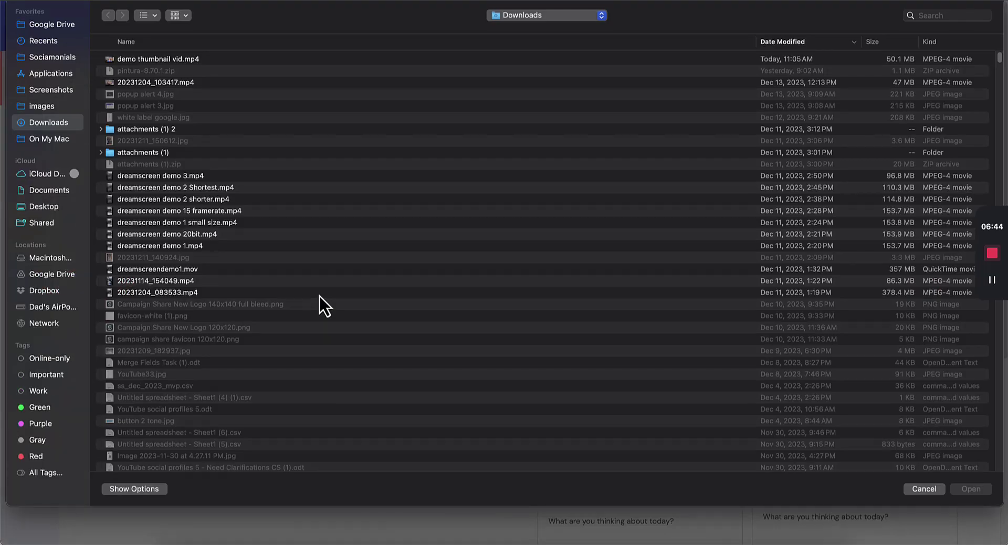
double_click(189, 59)
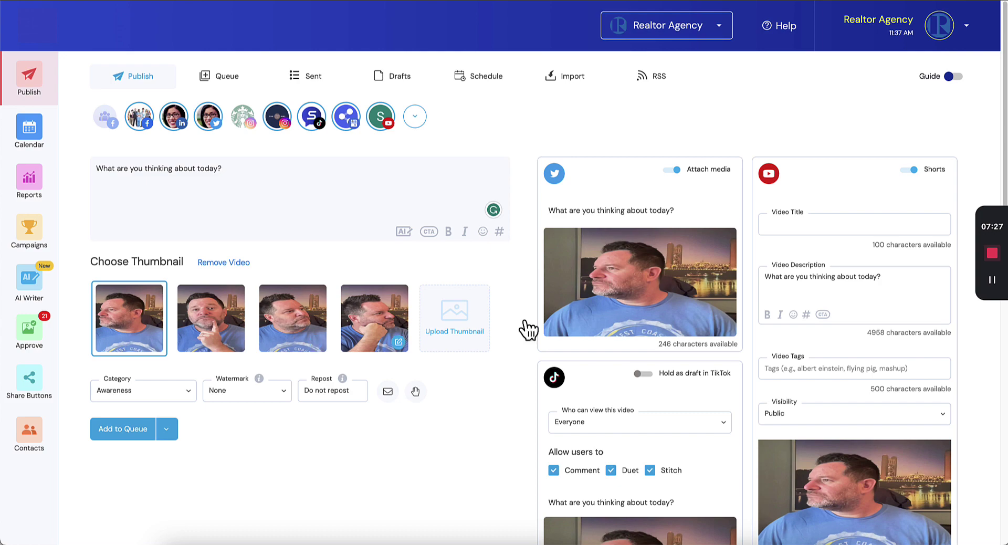
Open the fourth video thumbnail in the image editor.
scroll(897, 346, "down", 1)
scroll(897, 347, "down", 10)
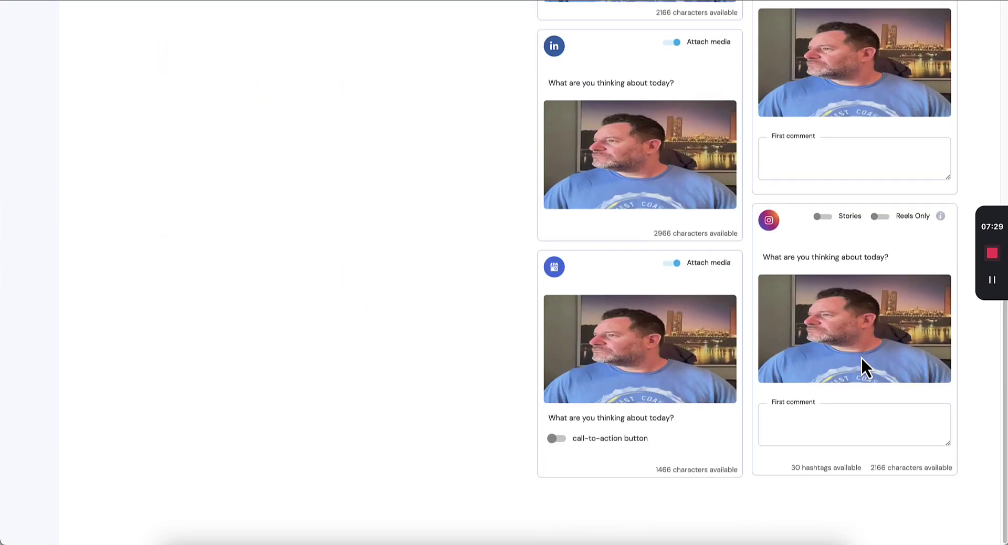
scroll(867, 364, "up", 12)
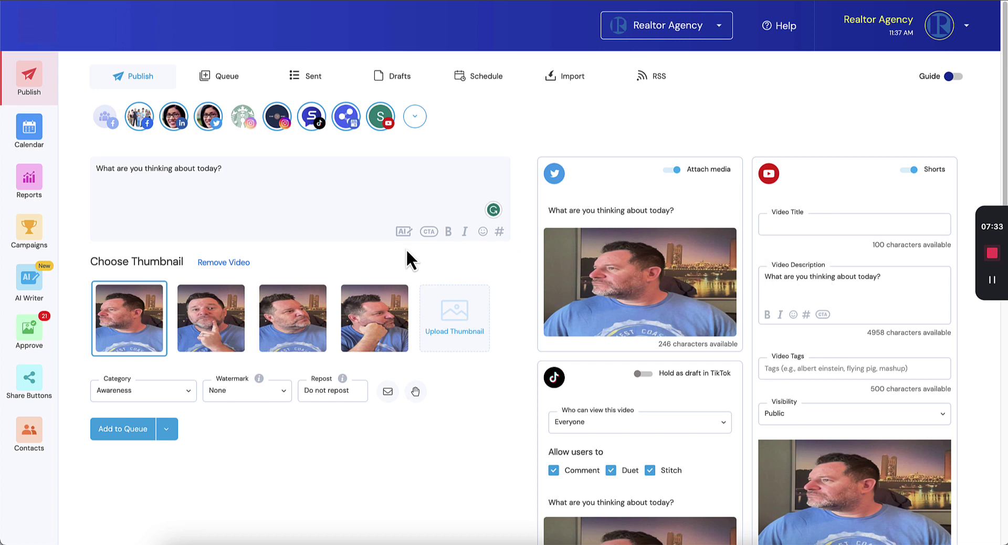
mouse_move(397, 312)
mouse_move(293, 331)
left_click(397, 342)
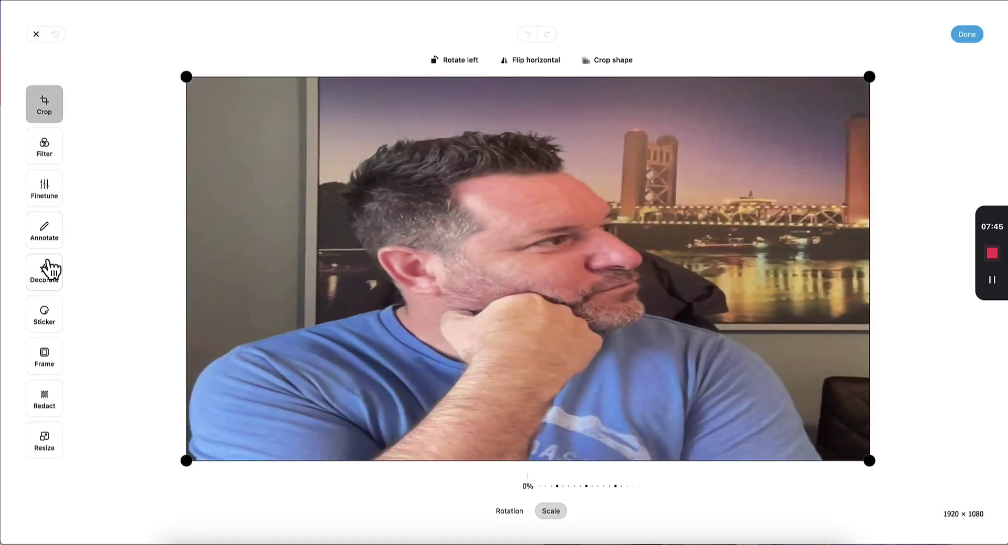
Add a medium, bold, centred 'Think About It!' caption low on the thumbnail.
left_click(49, 236)
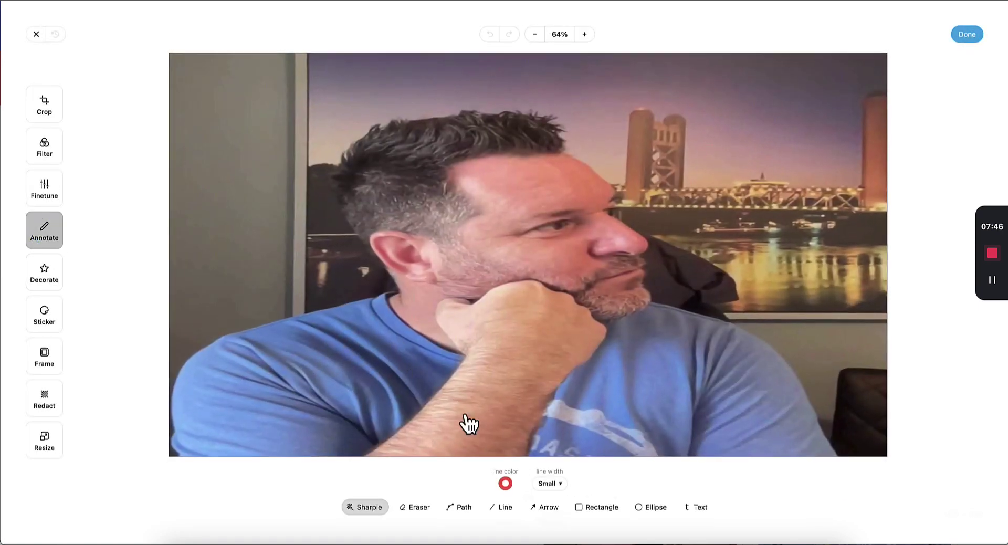
left_click(704, 510)
left_click(577, 484)
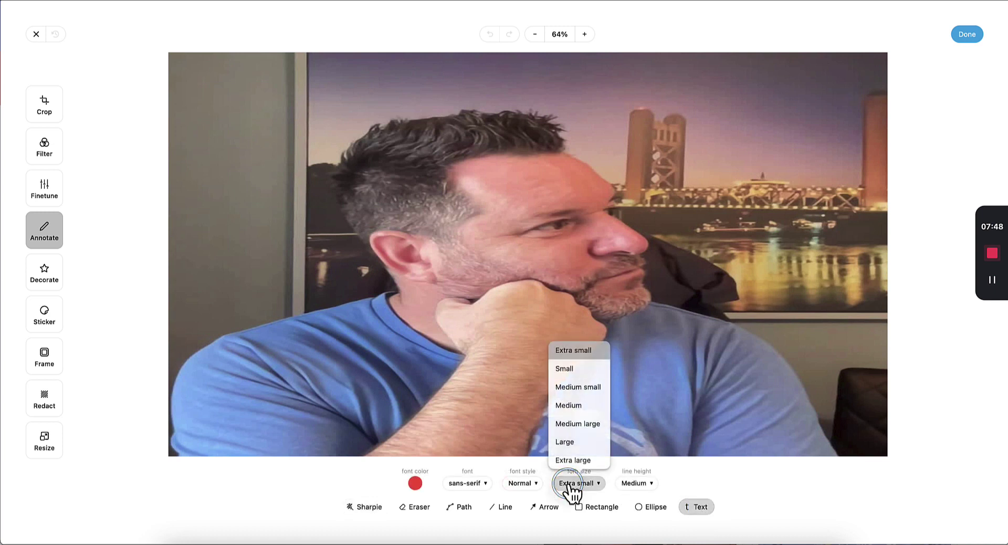
left_click(574, 405)
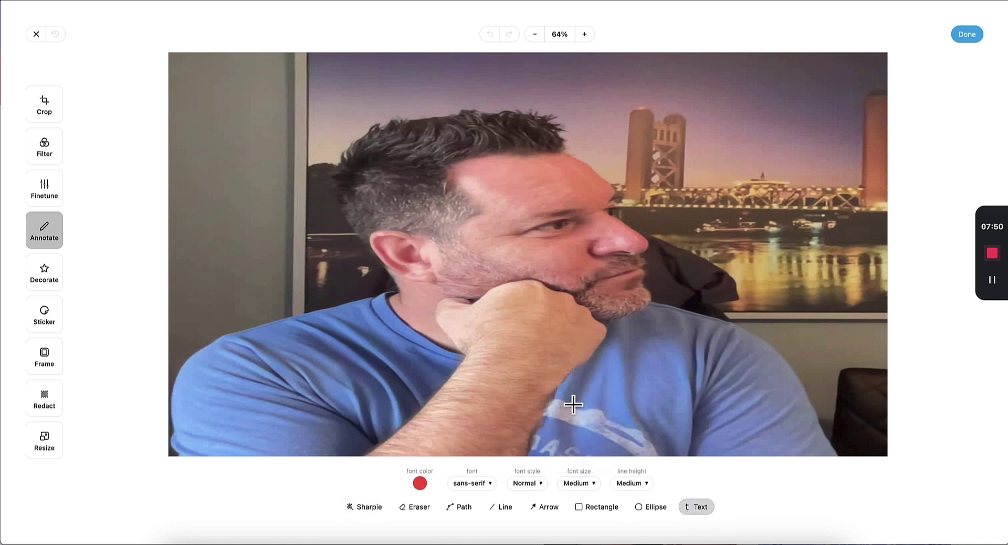
left_click(524, 483)
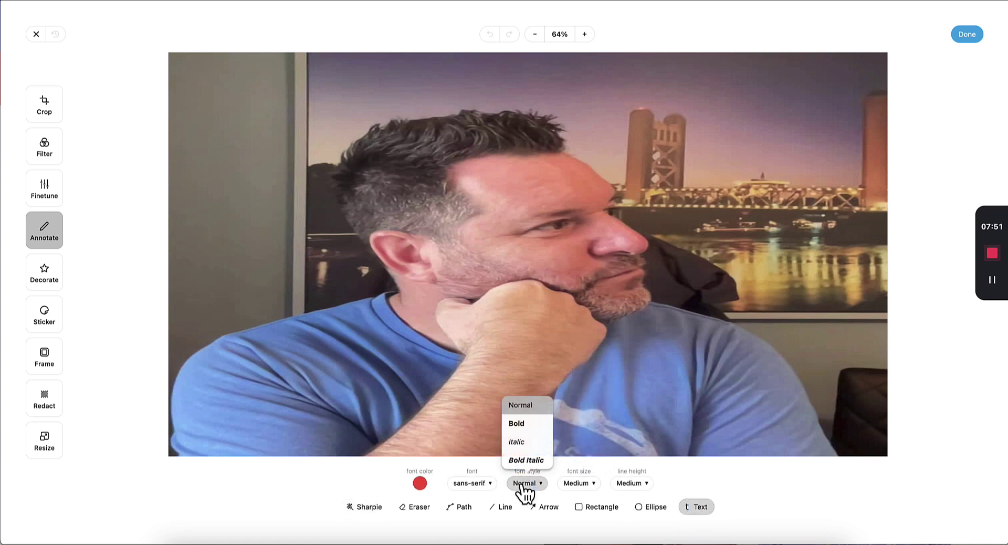
left_click(519, 424)
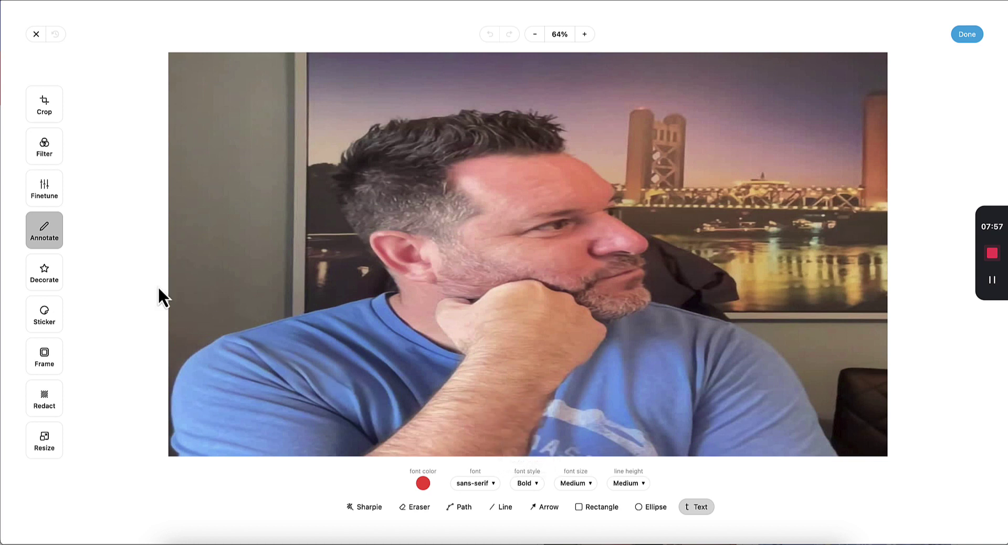
left_click_drag(171, 299, 887, 454)
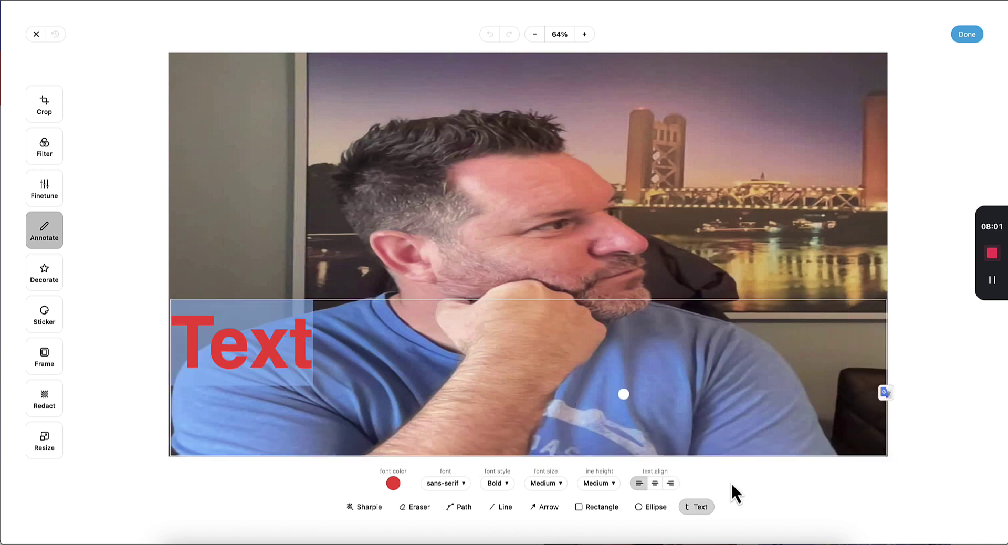
left_click(655, 484)
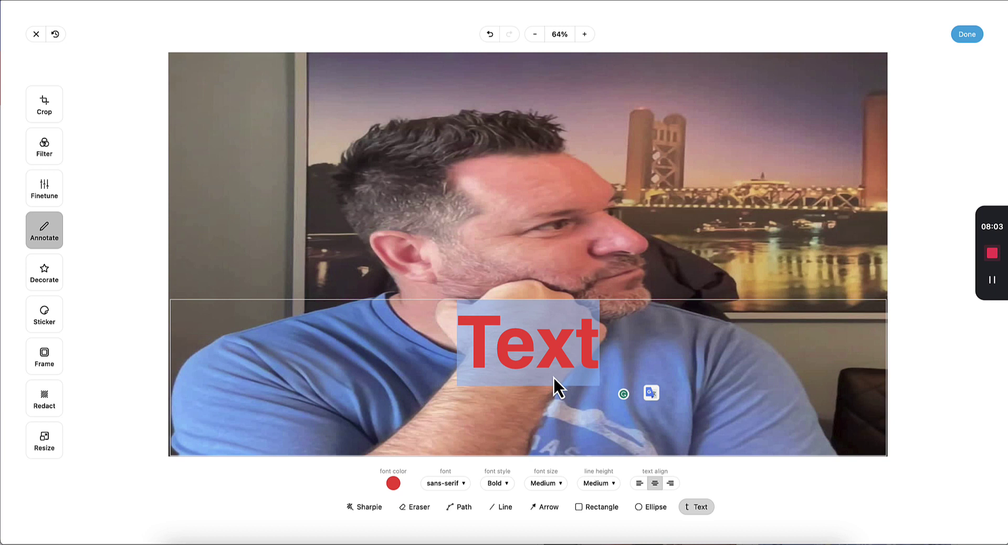
left_click(540, 351)
type("T")
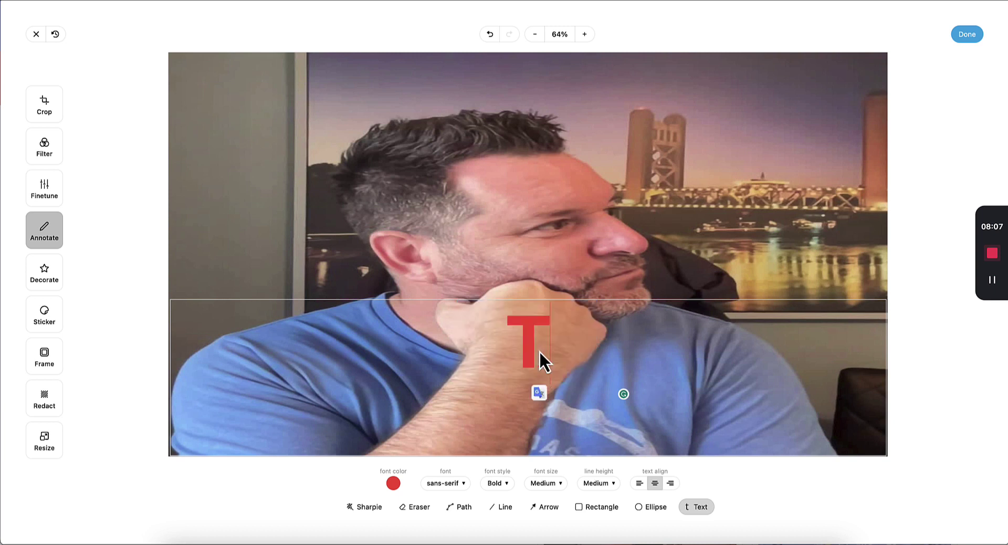
type("hink About It!")
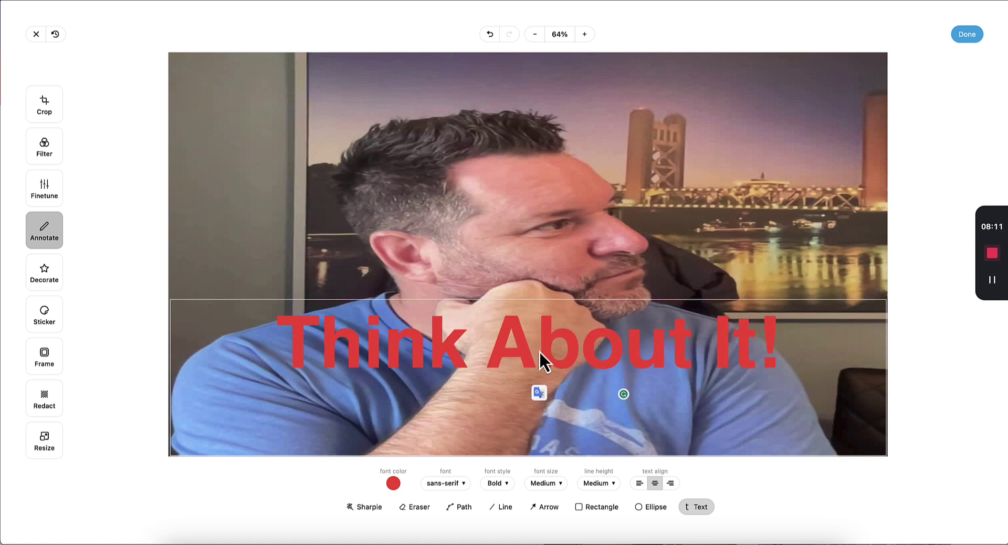
key("Escape")
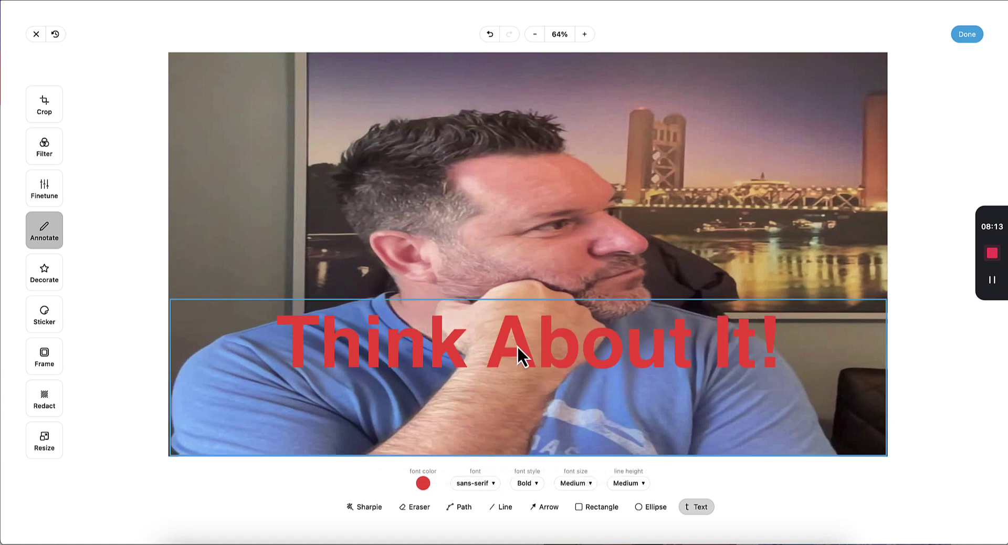
left_click(518, 345)
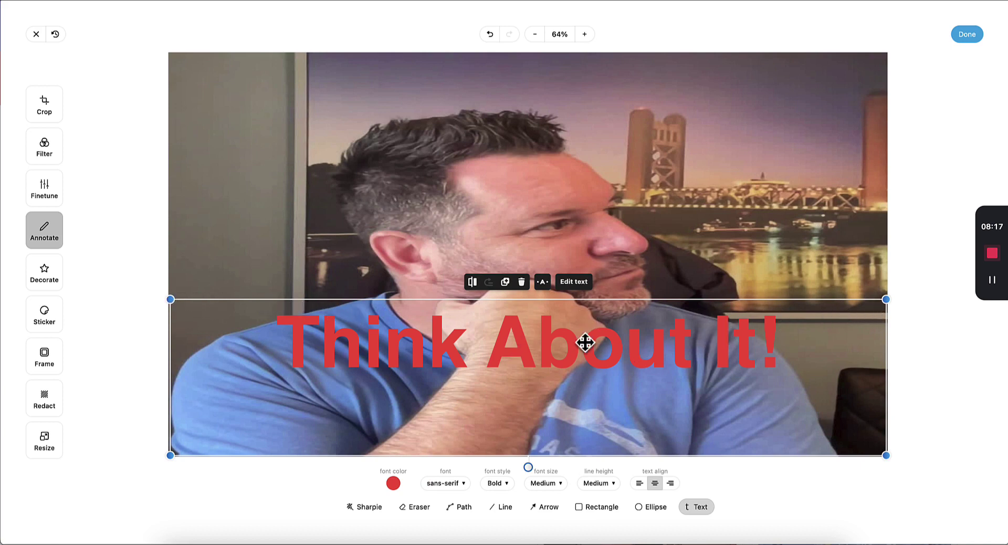
left_click_drag(586, 342, 581, 403)
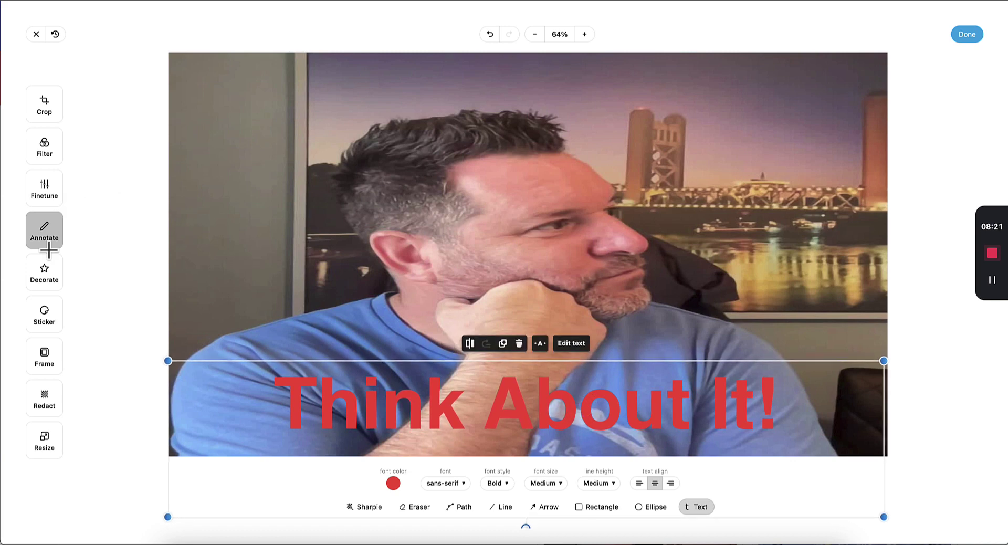
Place a praying-hands emoji sticker at the upper right and save the image.
left_click(45, 318)
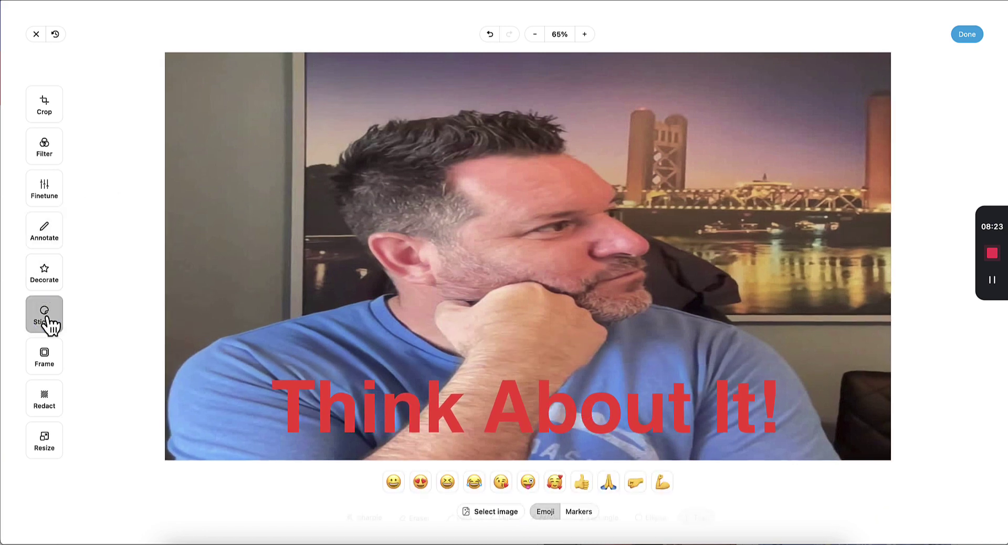
left_click(608, 482)
left_click_drag(519, 257, 718, 140)
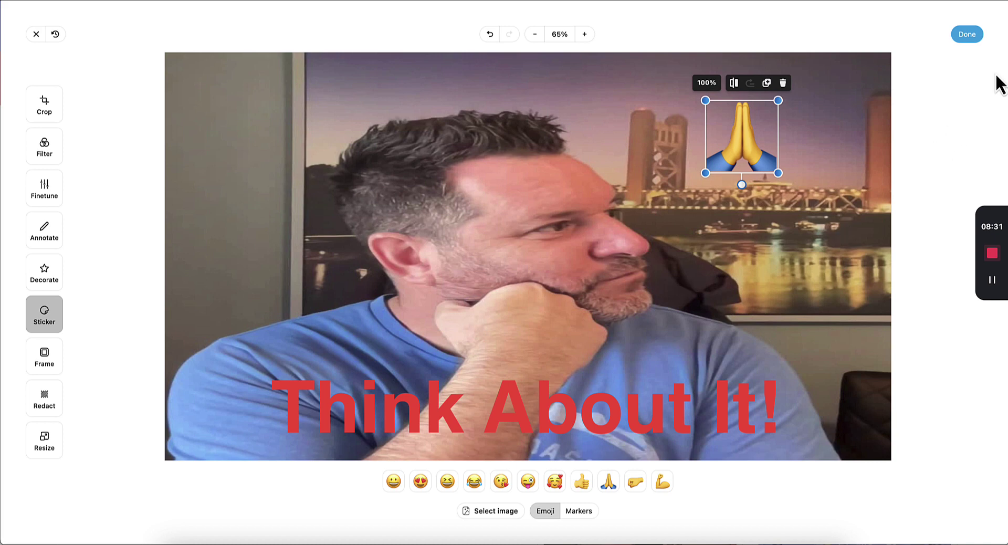
left_click(966, 34)
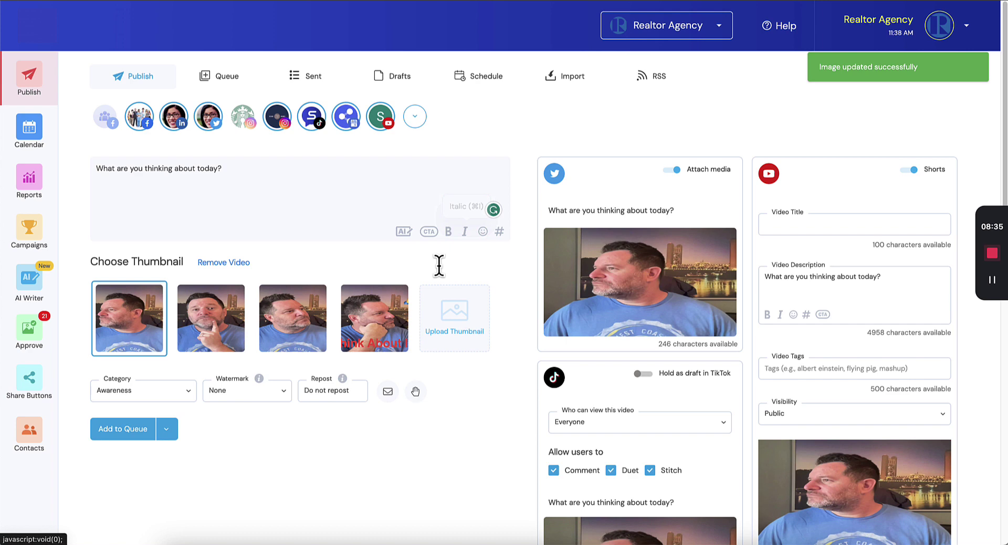
Keep watermark None and select the edited fourth frame as the video thumbnail.
mouse_move(386, 332)
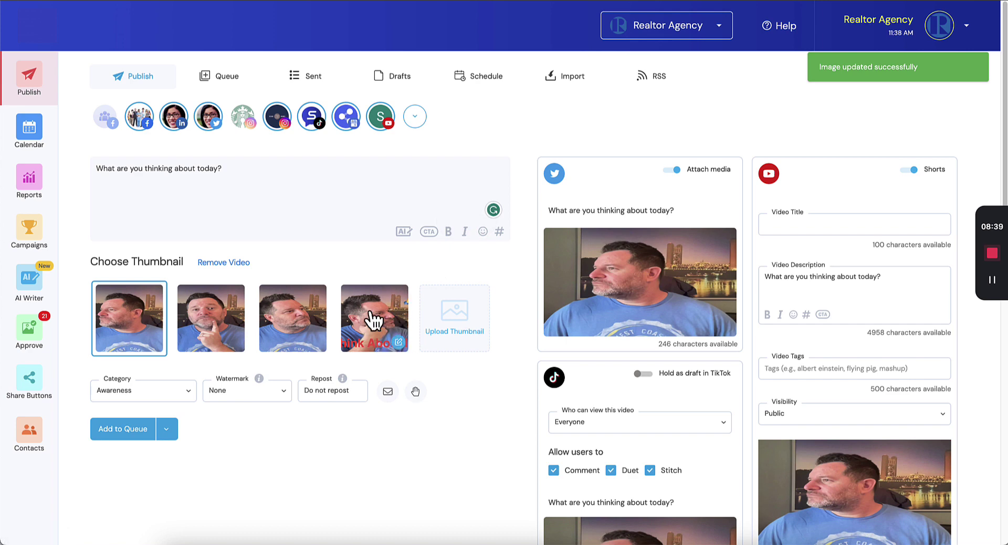
left_click(241, 402)
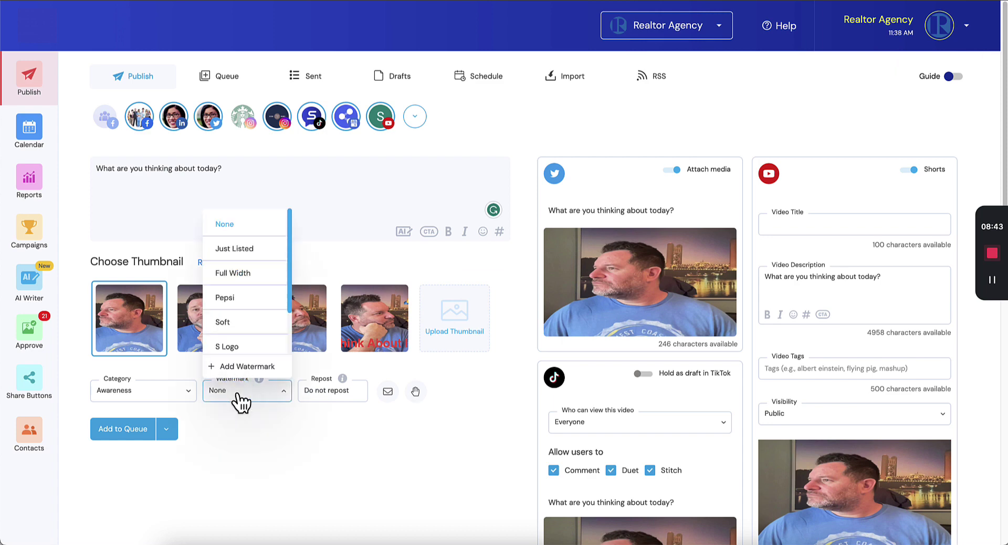
left_click(240, 403)
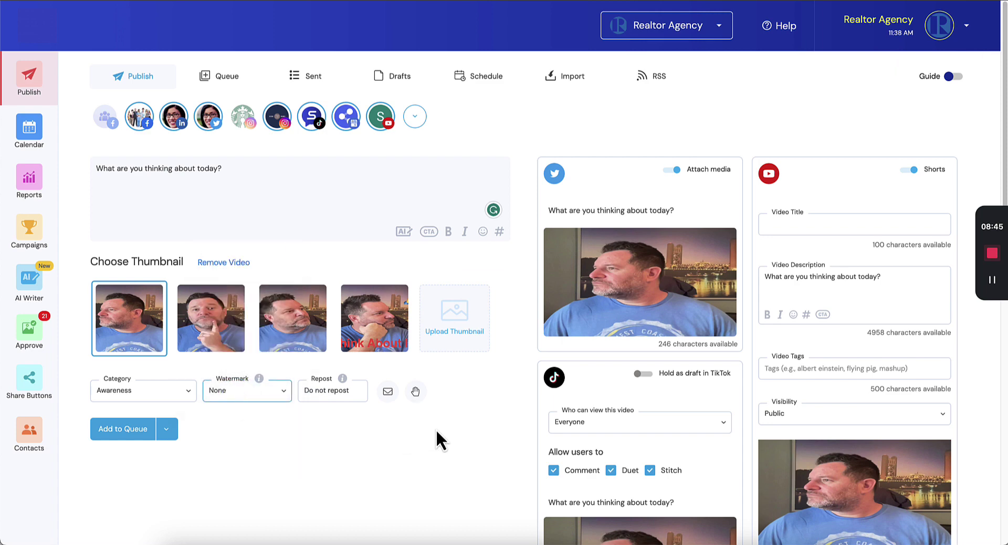
scroll(452, 436, "down", 10)
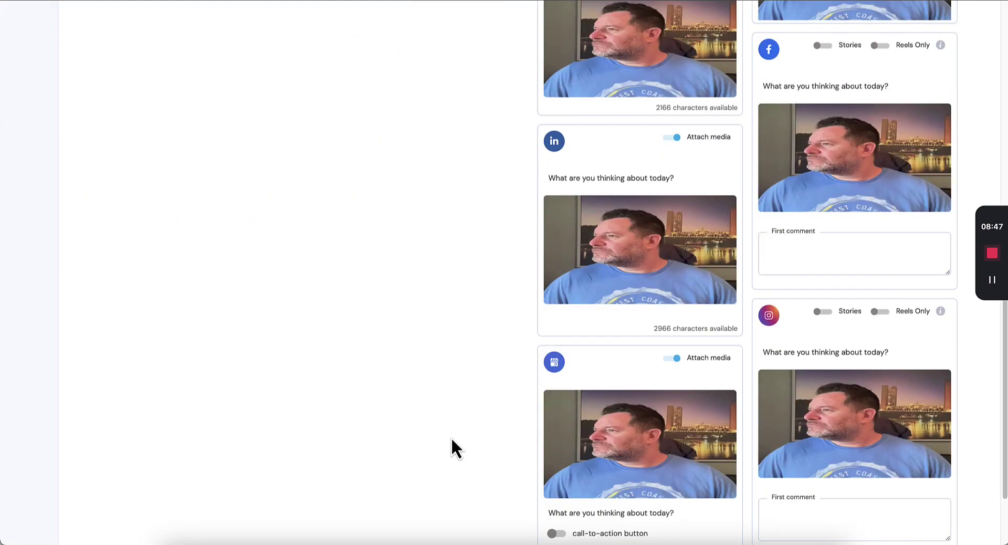
scroll(452, 437, "up", 10)
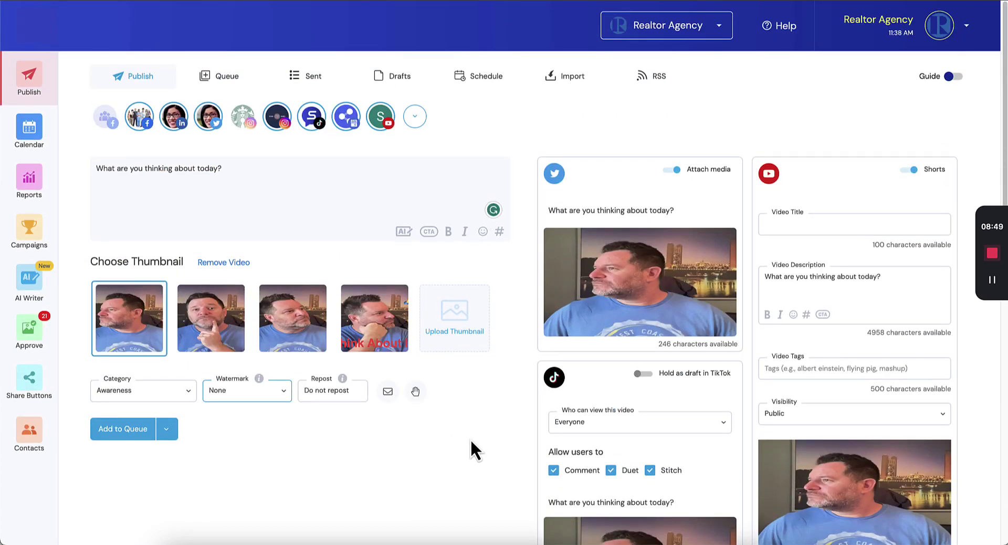
left_click(375, 317)
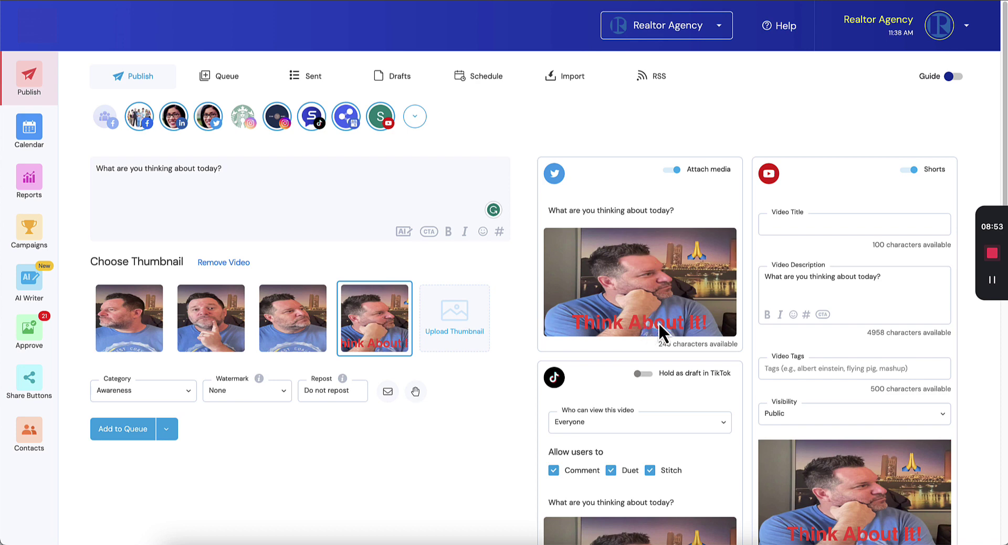
Title the YouTube video 'Think About It!' and add a Like call to action.
left_click(822, 225)
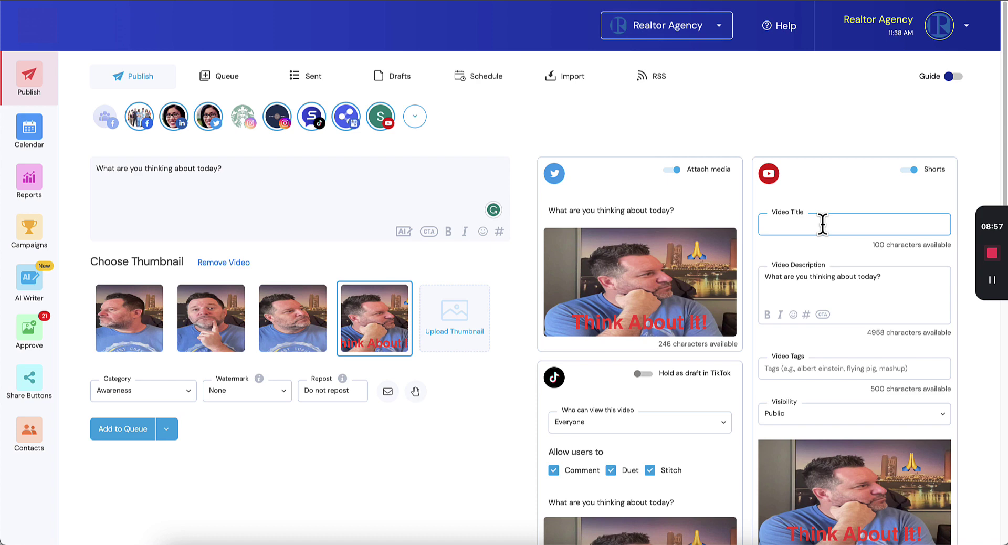
type("Think")
key("BackSpace")
key("BackSpace")
type("About It!")
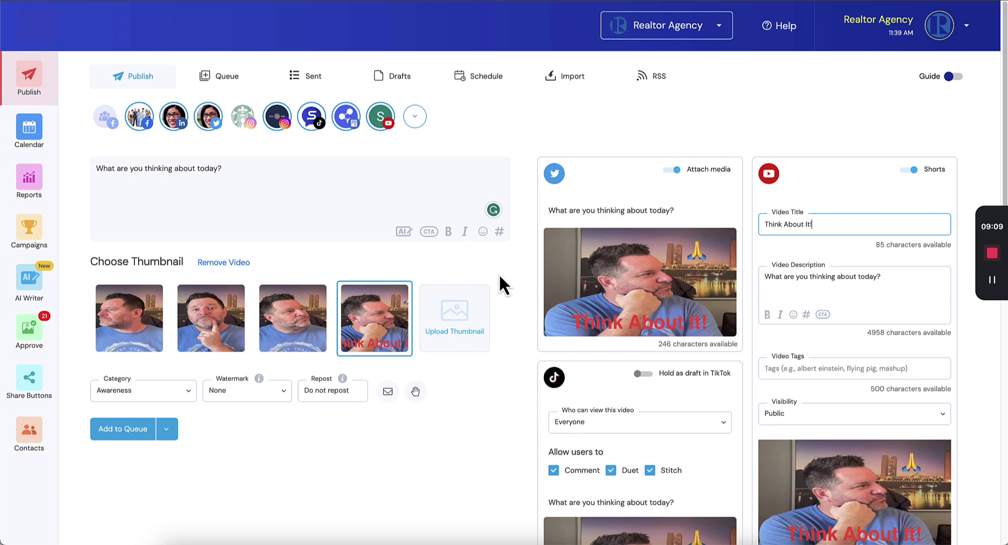
left_click(429, 231)
left_click(462, 314)
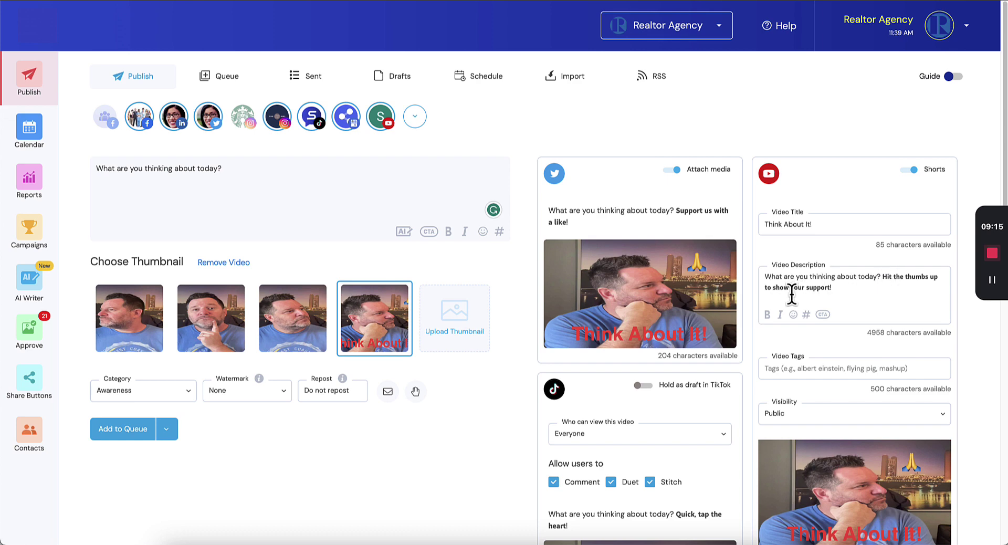
Enter YouTube tags 'think, about, it' and set visibility to Private.
scroll(793, 297, "down", 3)
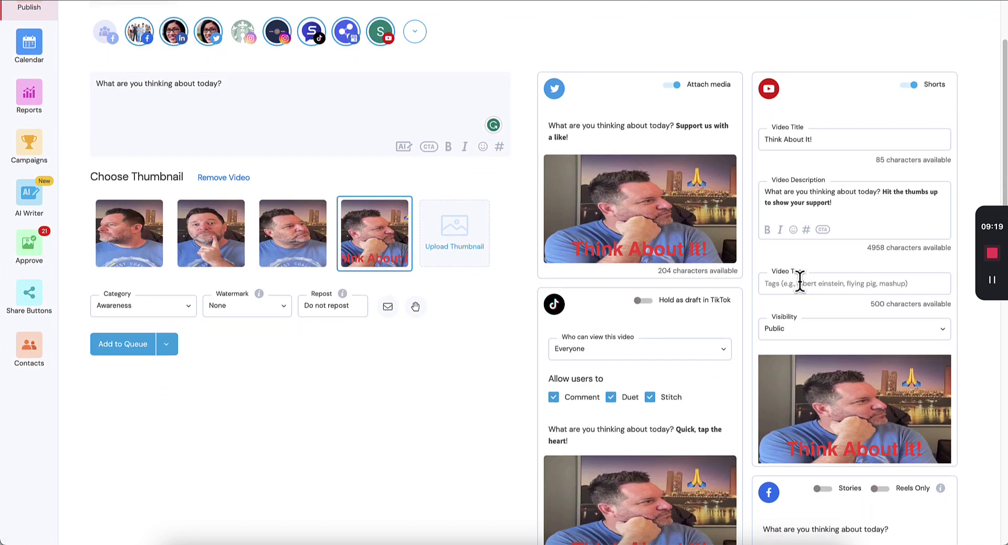
left_click(801, 286)
type("think")
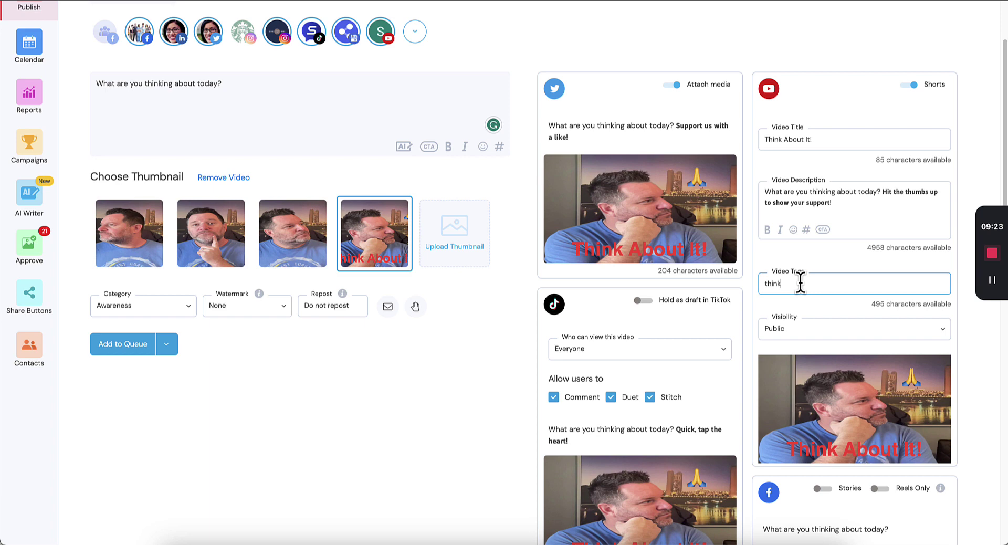
type(", about, it")
left_click(804, 334)
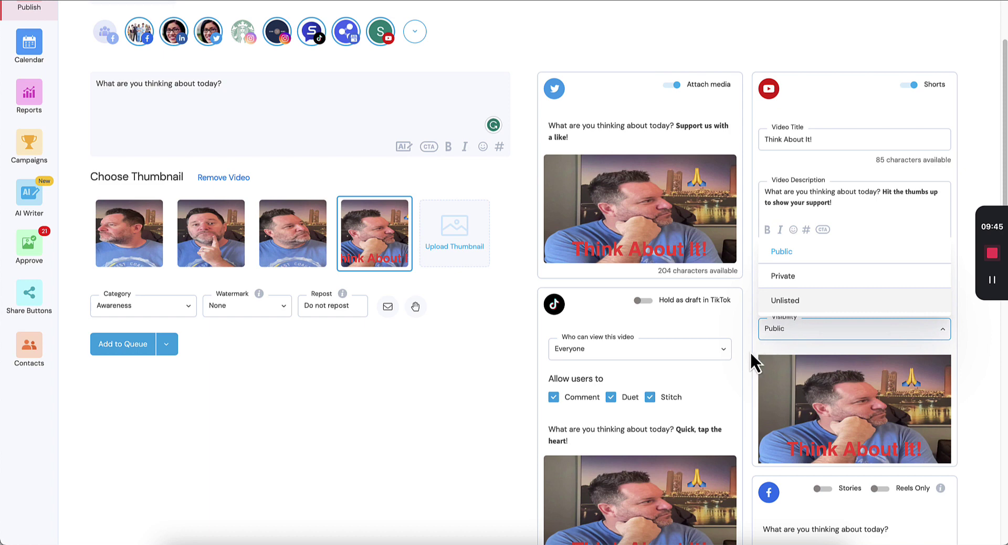
left_click(785, 276)
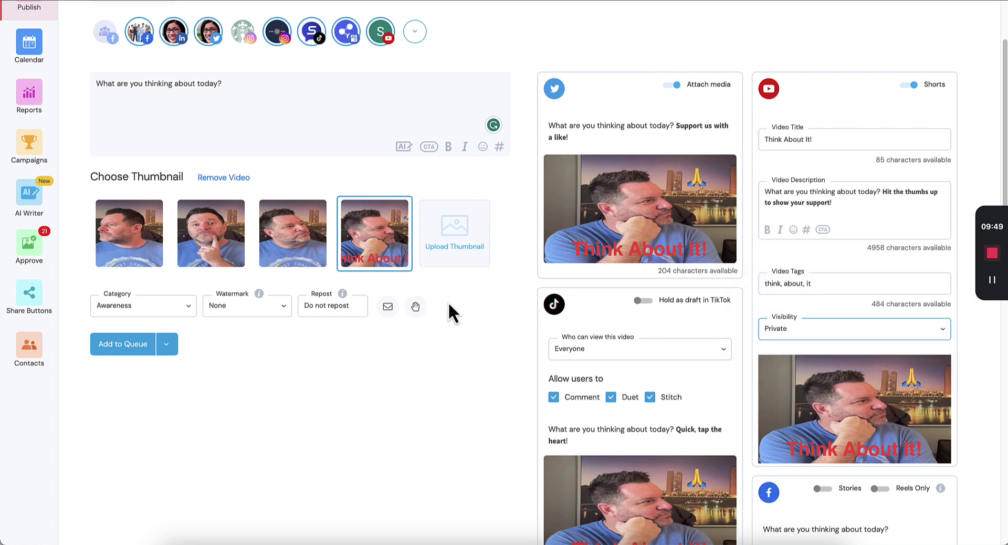
scroll(450, 309, "down", 1)
scroll(450, 308, "up", 3)
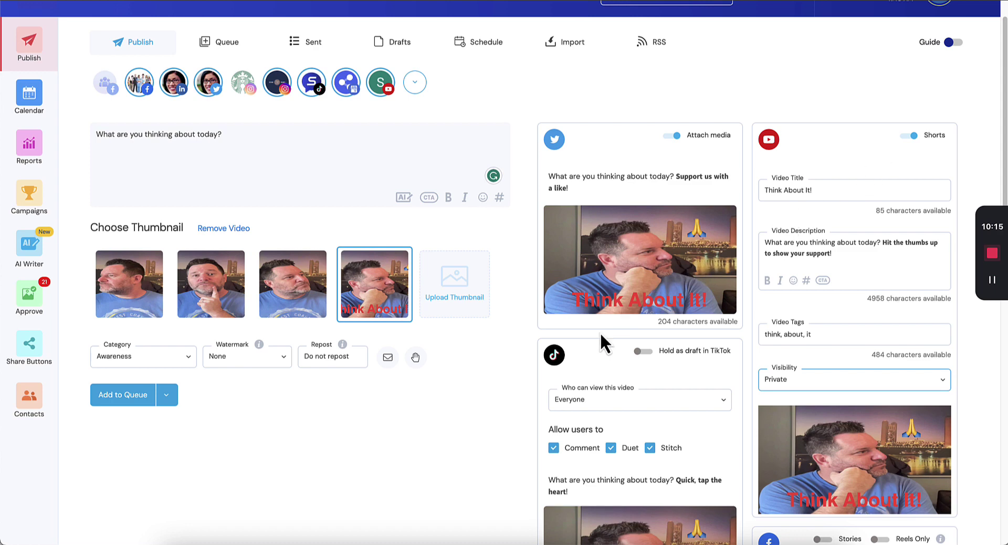
Schedule the post for 12/21/23 at 12:00 PM and submit it.
left_click(167, 403)
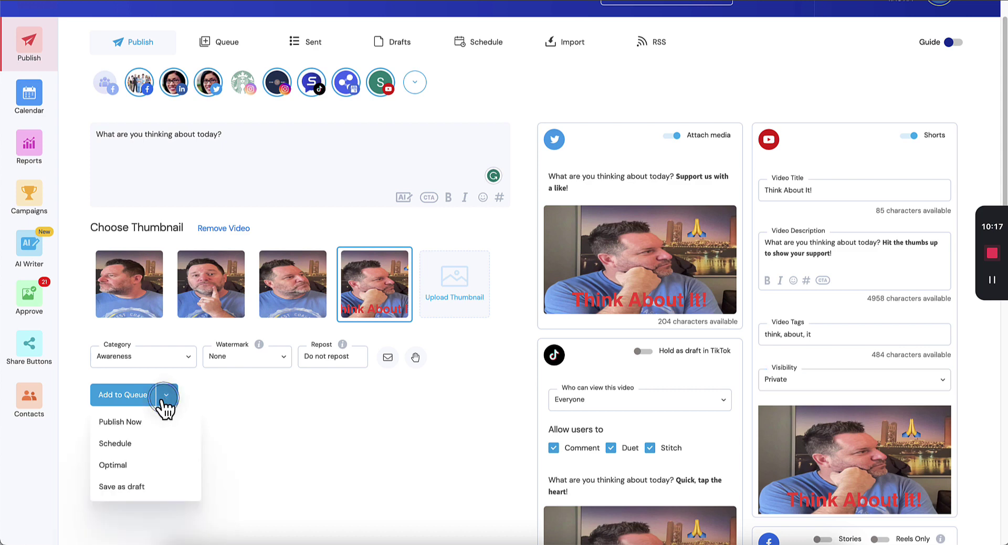
left_click(149, 445)
left_click(214, 390)
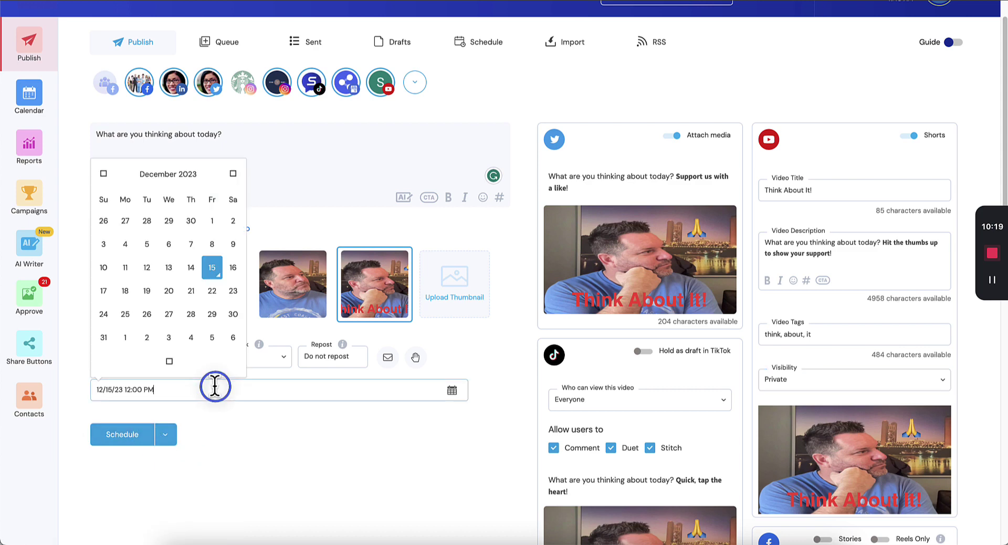
left_click(191, 292)
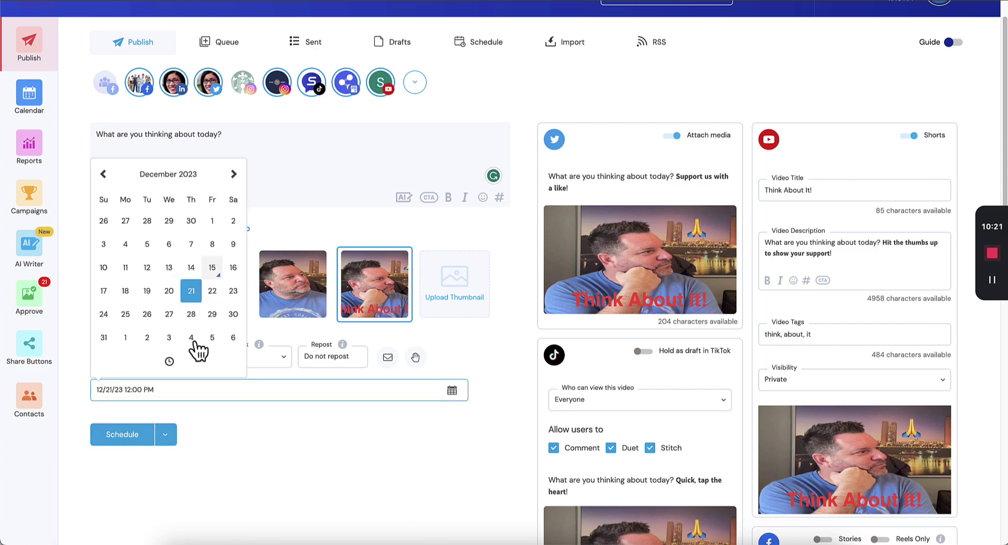
left_click(224, 460)
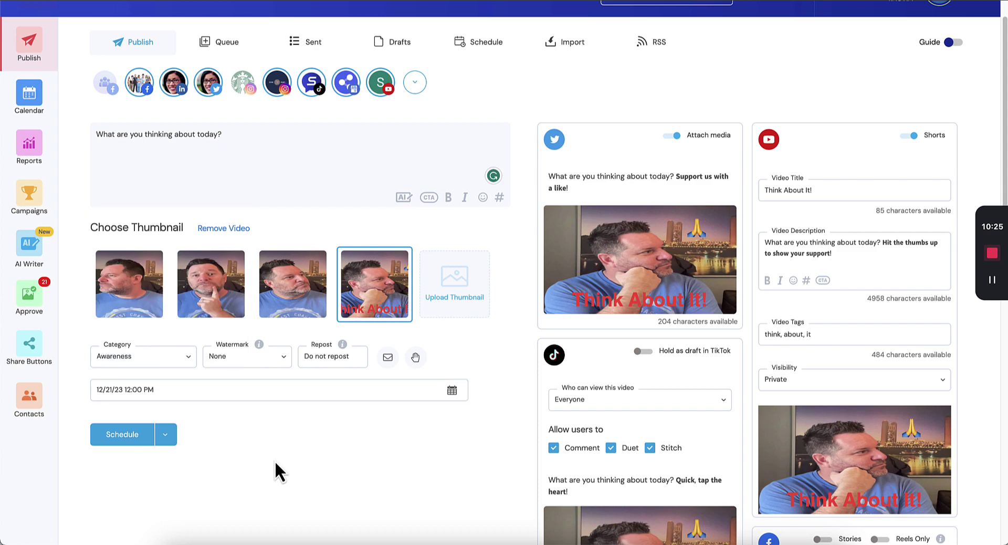
left_click(122, 438)
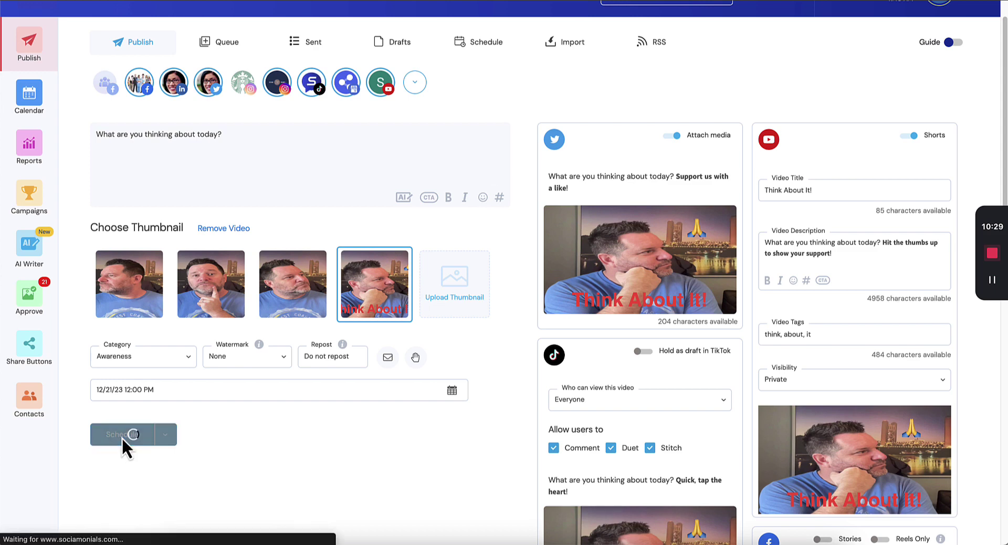